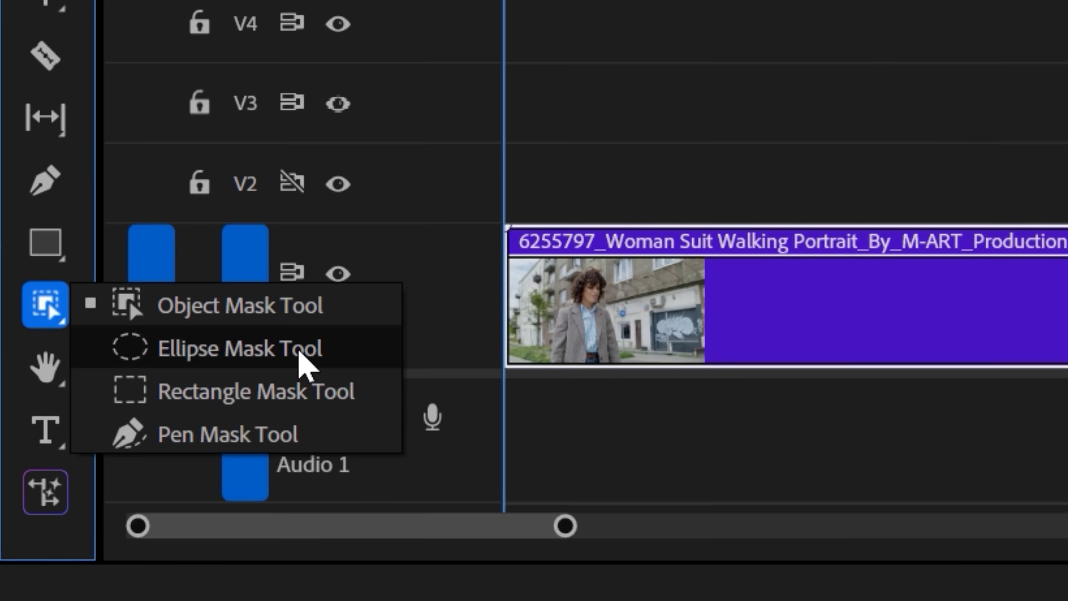
Draw an ellipse mask around the woman's face and track it both forward and backward
click(299, 353)
drag(434, 144, 557, 302)
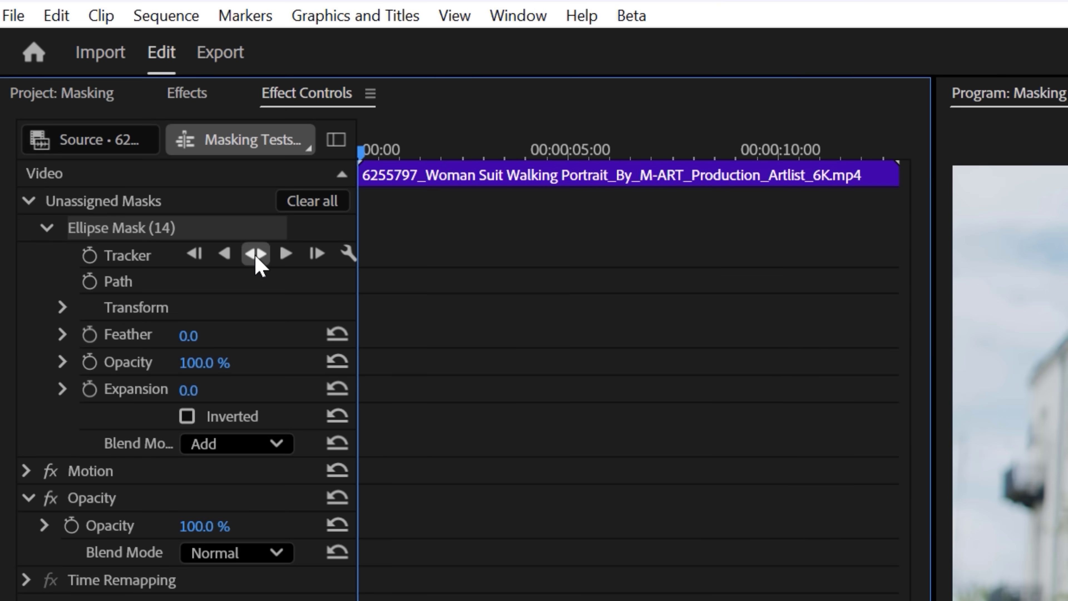
click(256, 253)
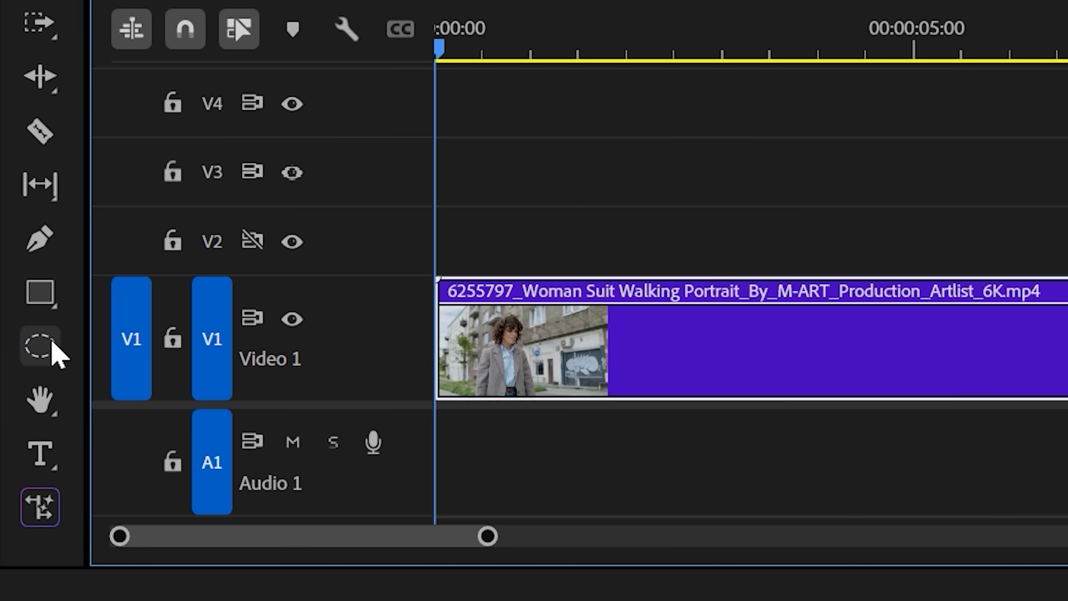
Try a tracked rectangle mask with its corners reshaped to fit the building behind the woman
click(52, 343)
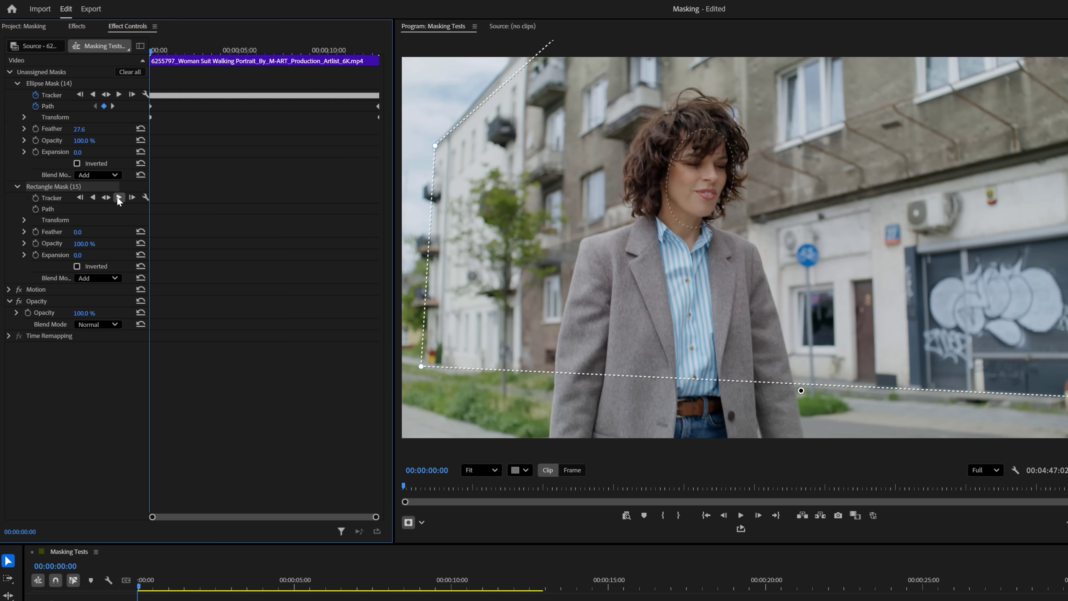
click(131, 197)
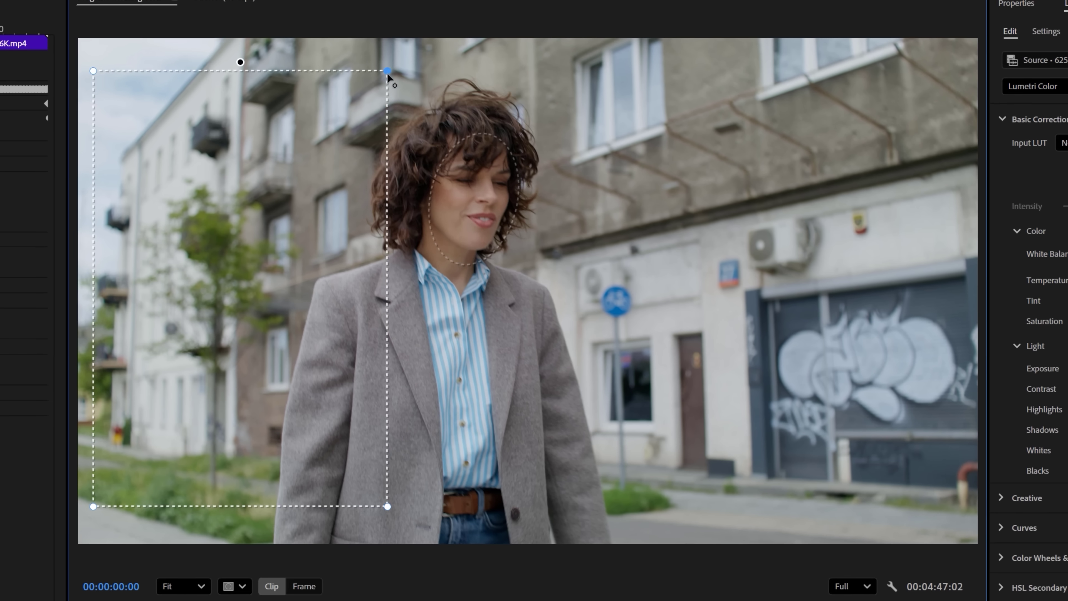
drag(387, 71, 387, 0)
drag(94, 71, 124, 152)
drag(288, 77, 283, 40)
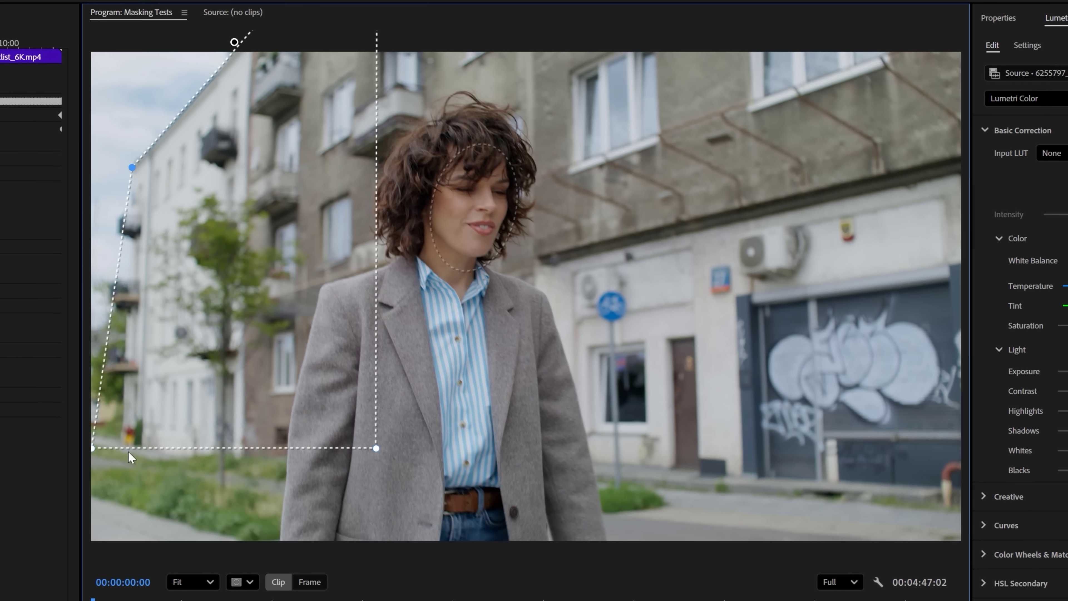
drag(384, 469, 443, 471)
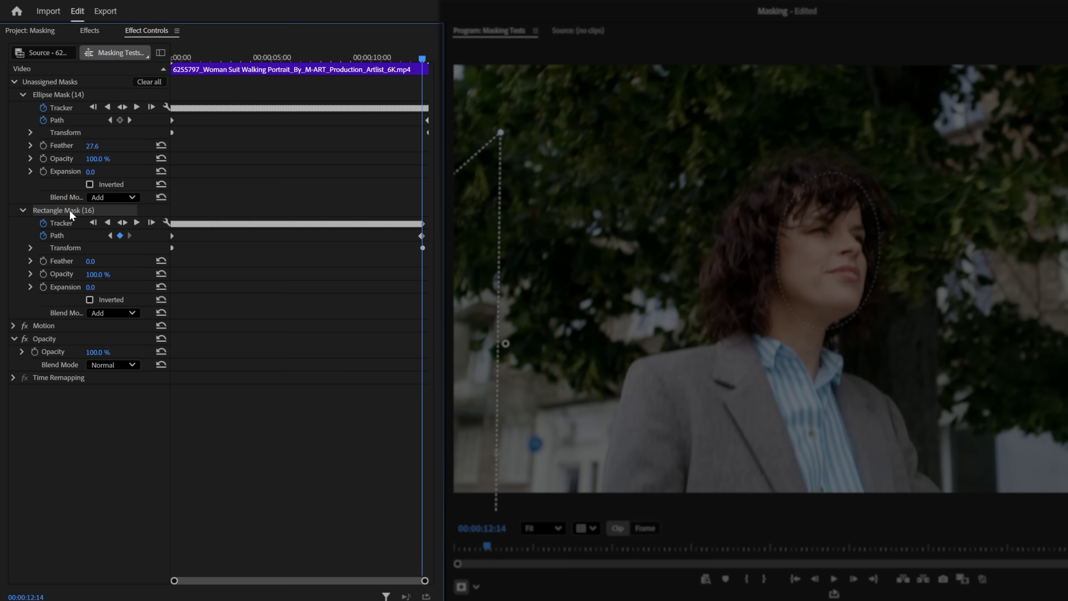
key(Delete)
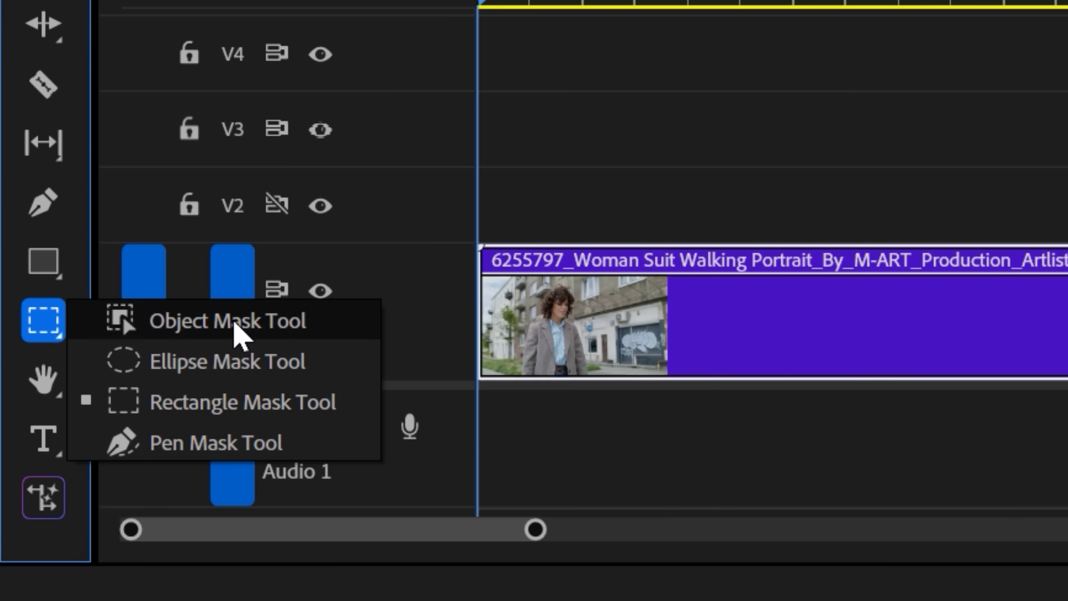
Create an object mask of the woman walking in the suit with the Object Mask tool
click(239, 333)
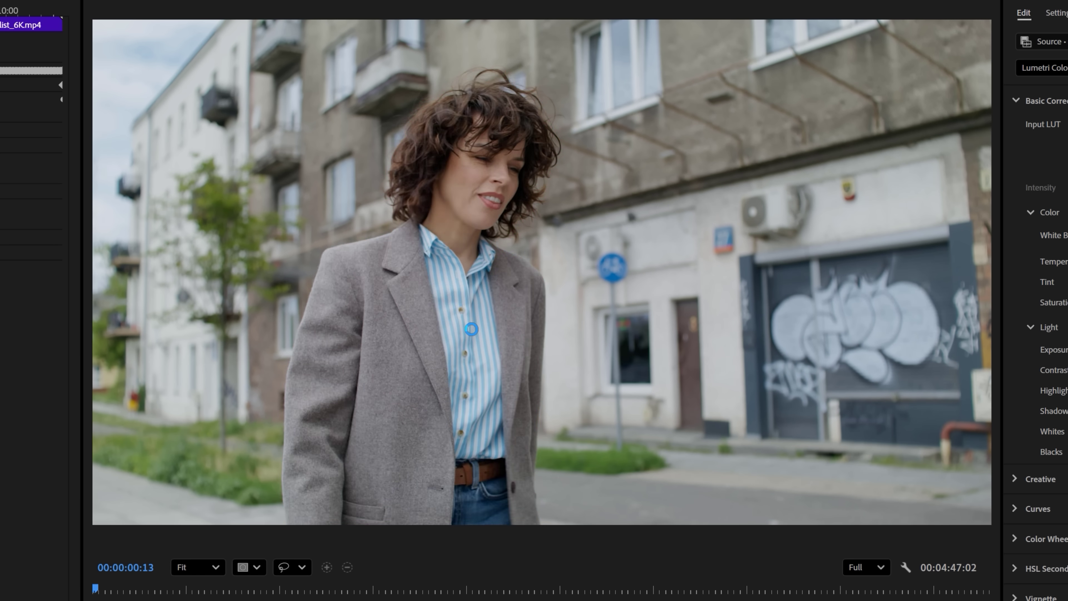
click(471, 329)
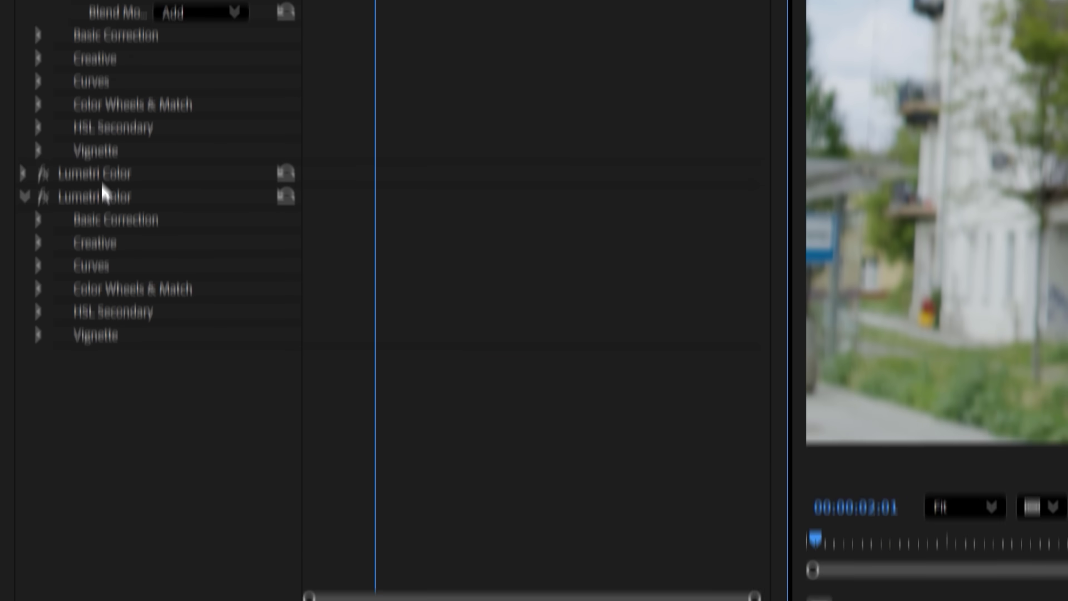
Paste the subject mask into the last Lumetri Color effect as an inverted mask and lower that effect's highlights
click(105, 593)
key(ctrl+v)
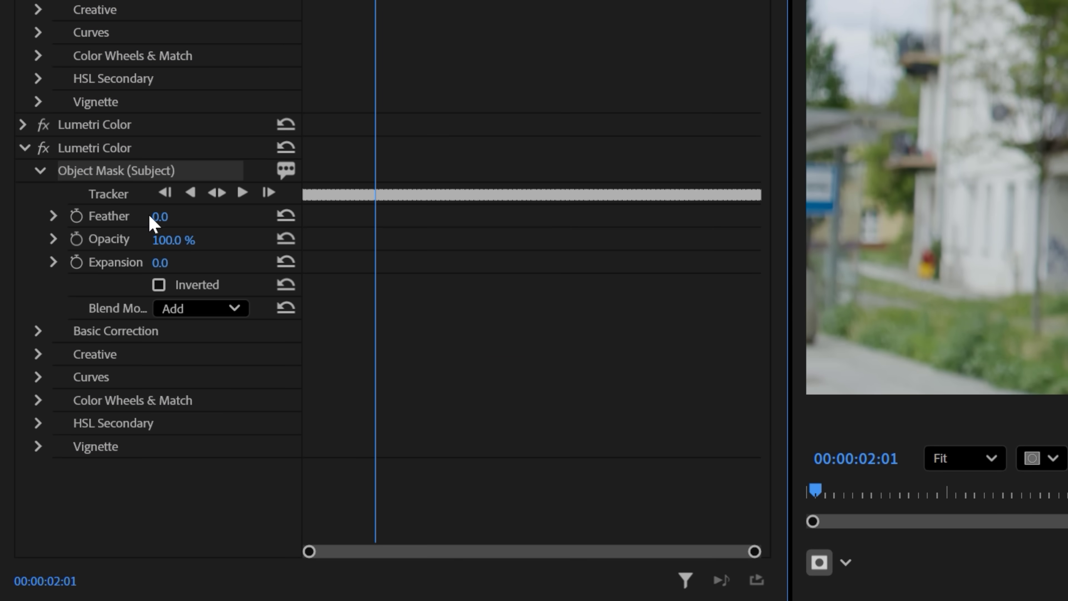
click(159, 286)
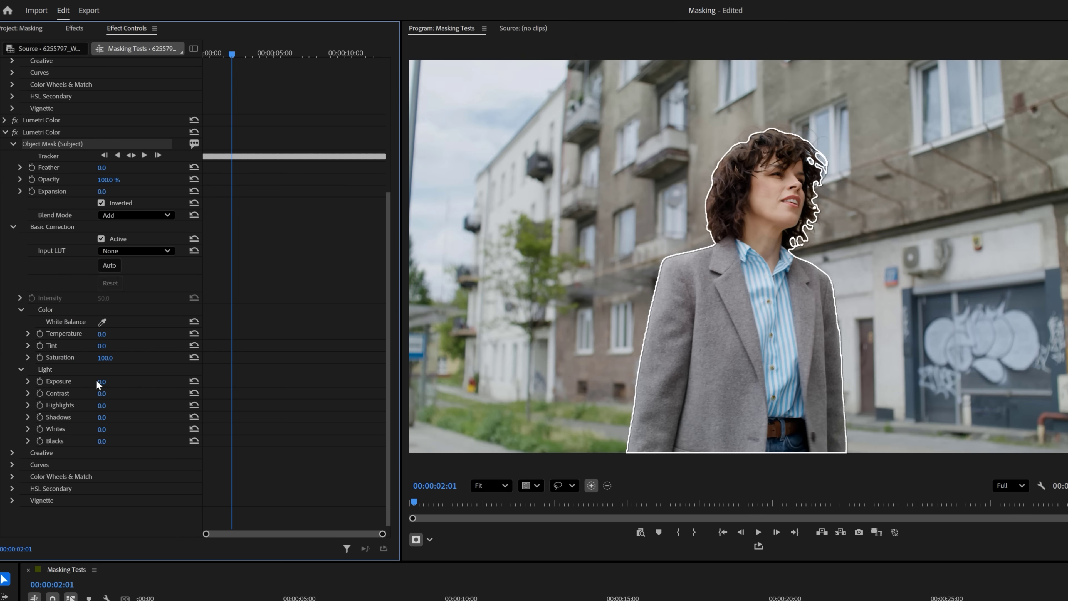
drag(101, 405, 88, 405)
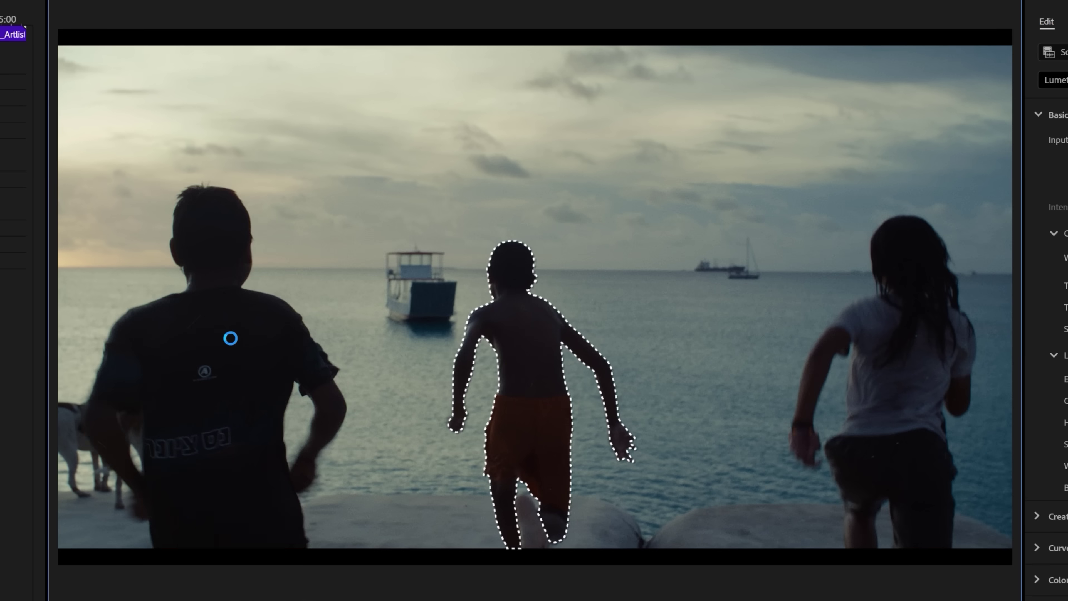
Add the man in the black shirt to the object selection in the beach clip and lower the exposure
shift+click(229, 336)
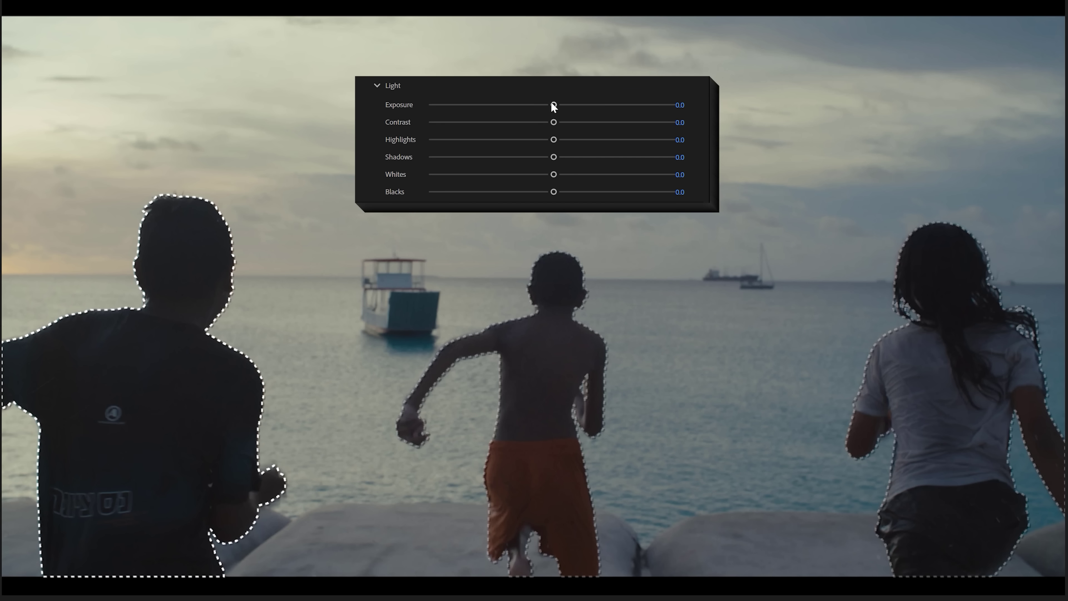
drag(553, 105, 431, 105)
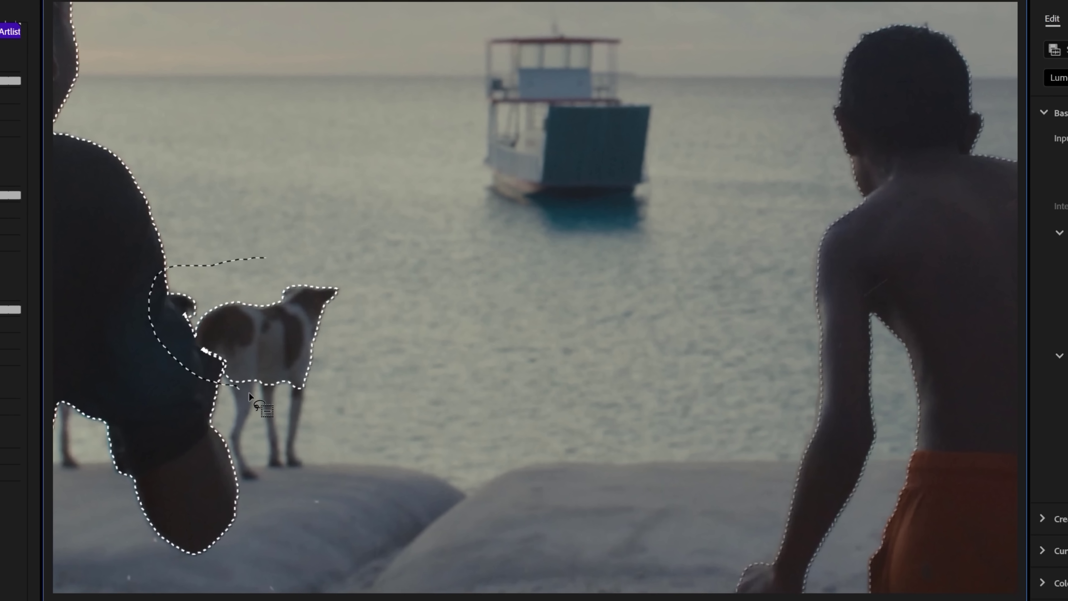
Select the dog on the rocks for object masking with a lasso around it
mouse_move(339, 361)
mouse_down()
mouse_move(360, 279)
mouse_move(315, 254)
mouse_move(287, 253)
mouse_up()
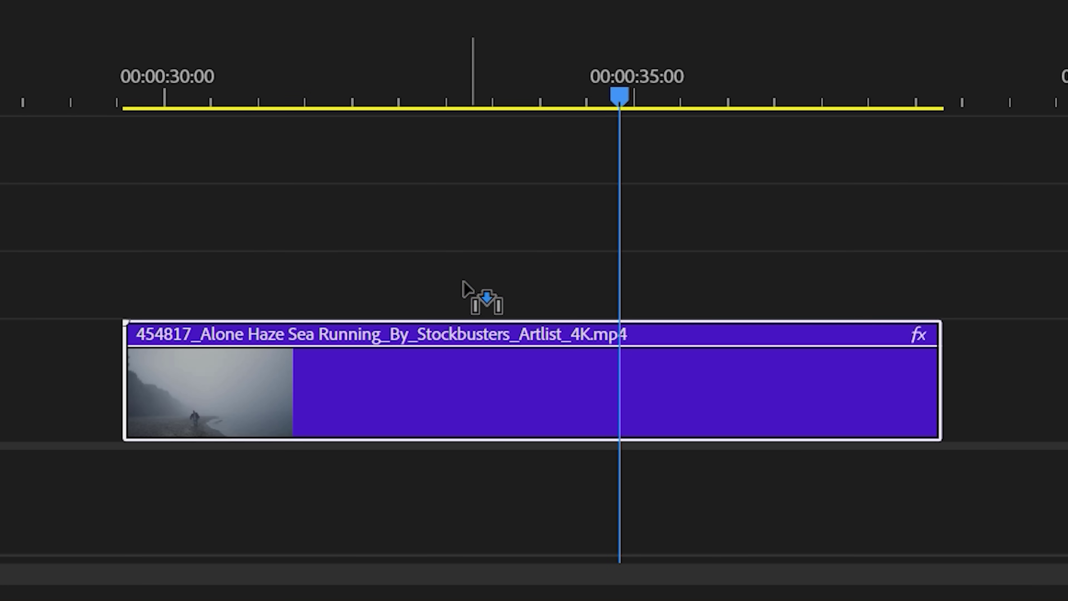
Duplicate the Alone Haze Sea Running clip onto the track above and move its object mask to the Opacity effect
drag(477, 298, 470, 298)
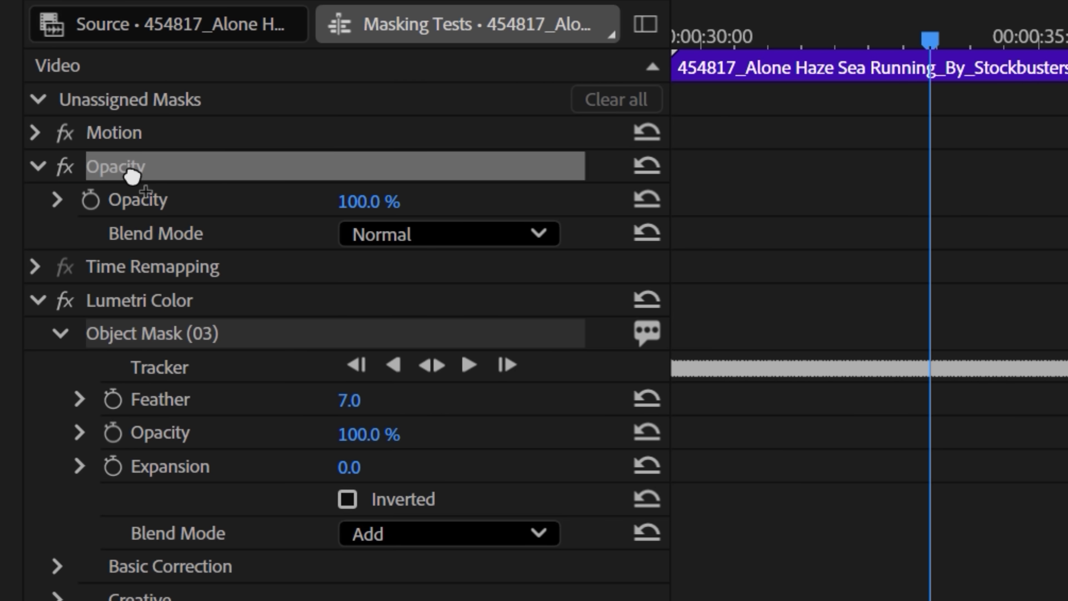
drag(132, 176, 135, 179)
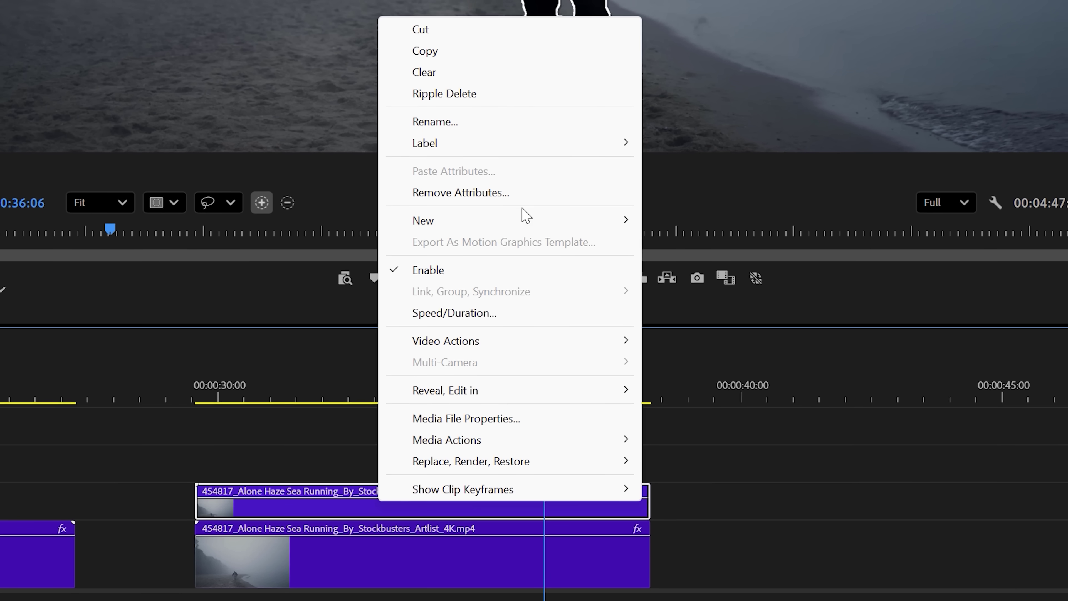
Nest the masked upper copy of the running clip, keeping the default sequence name
mouse_move(547, 216)
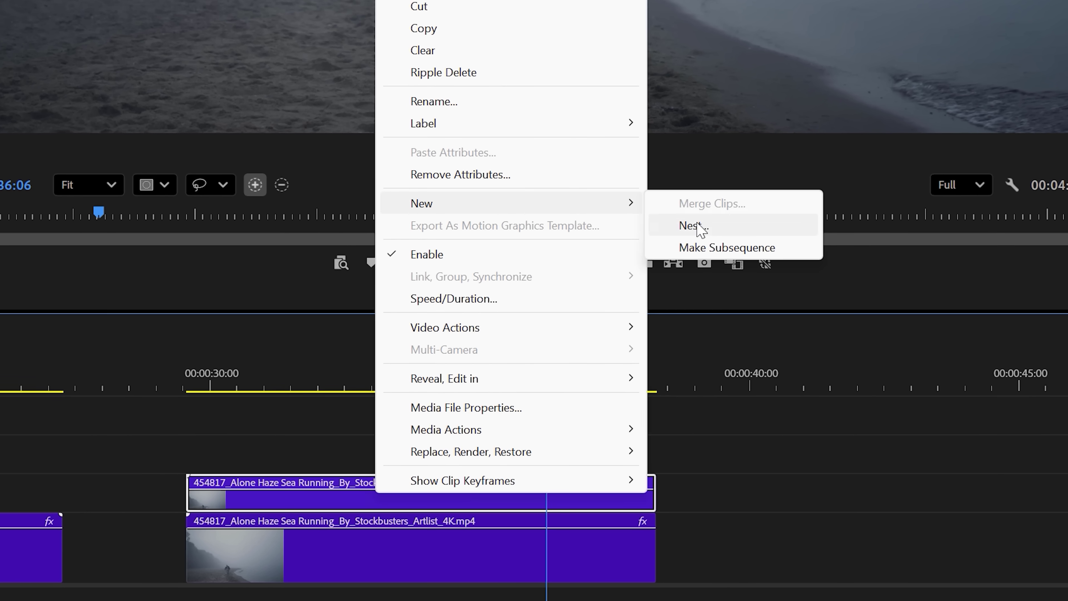
click(690, 239)
key(Return)
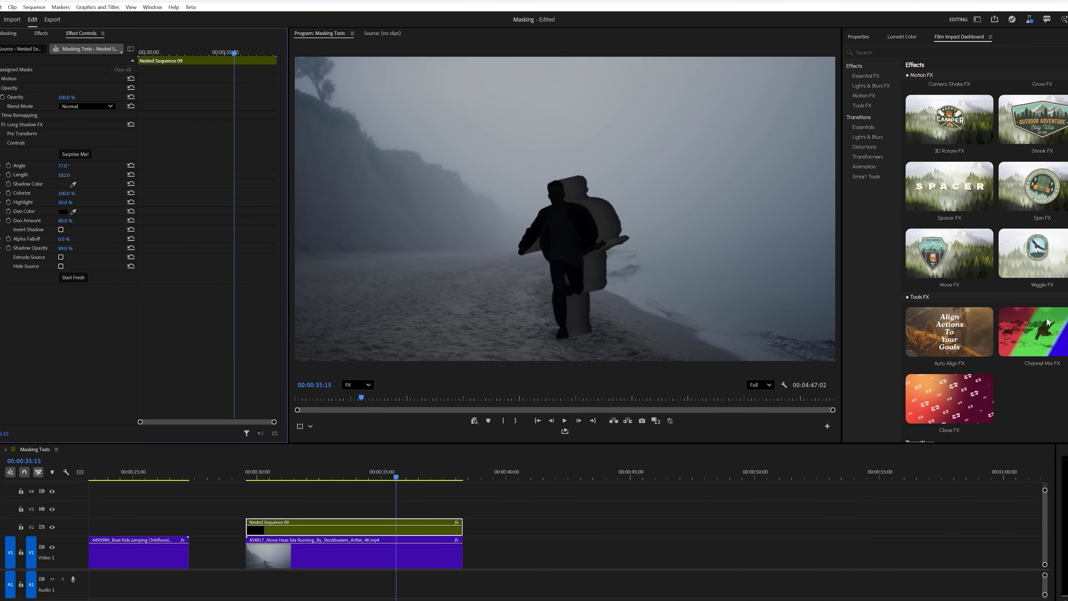
Apply the Channel Mix FX effect to the nested sequence and set its Red channel to 165%
click(1047, 322)
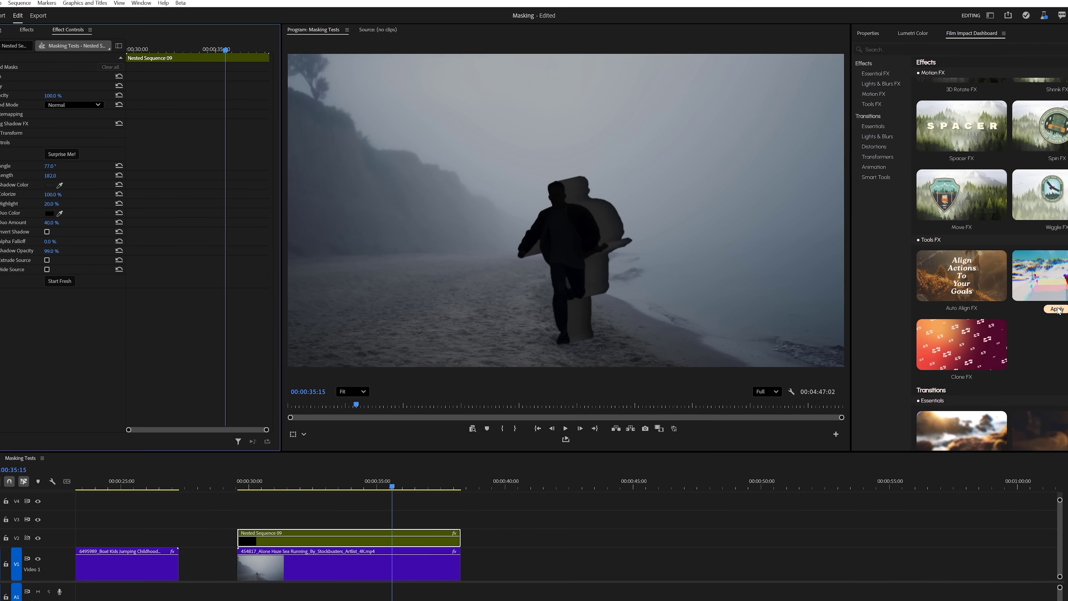
drag(41, 335, 42, 335)
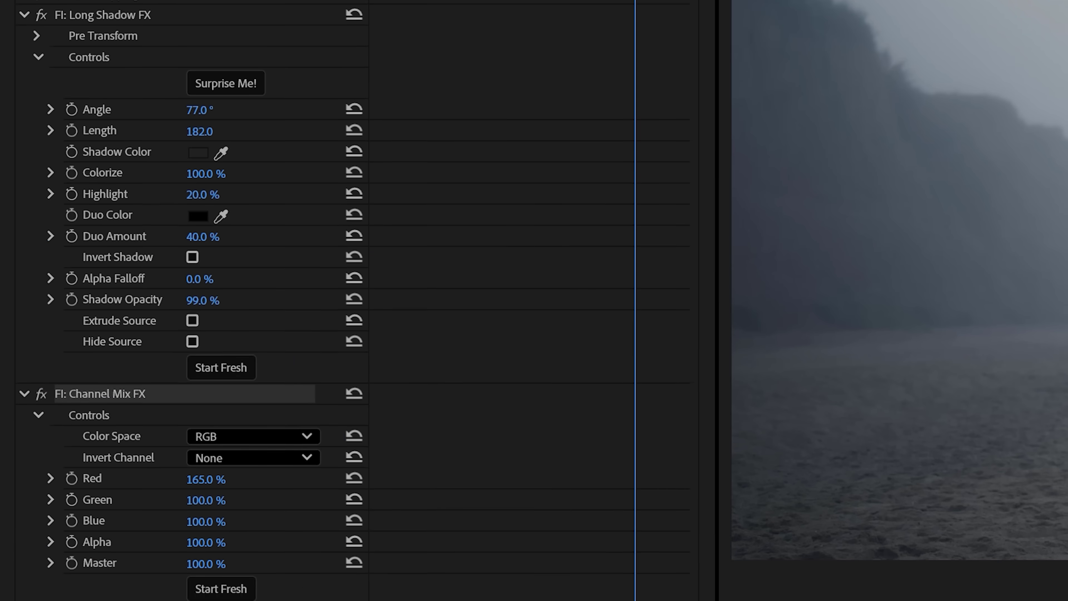
Delete the Long Shadow FX and Channel Mix FX effects from the nested sequence
scroll(57, 79, up, 3)
shift+click(67, 95)
key(Delete)
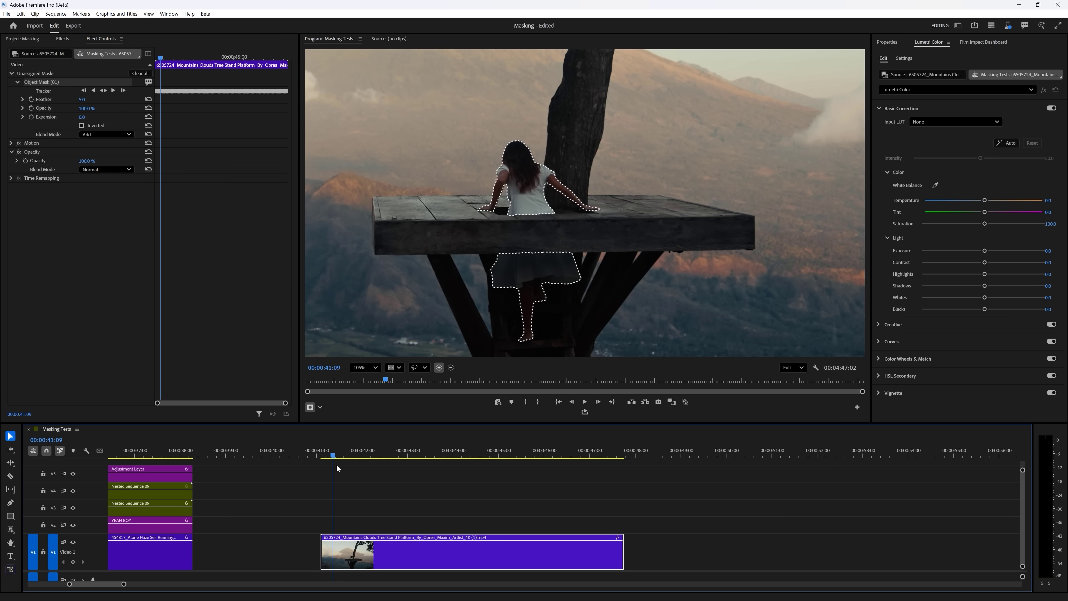
Scrub through the tree platform and snow dog clips to examine how their object masks follow the subjects
drag(336, 465, 347, 469)
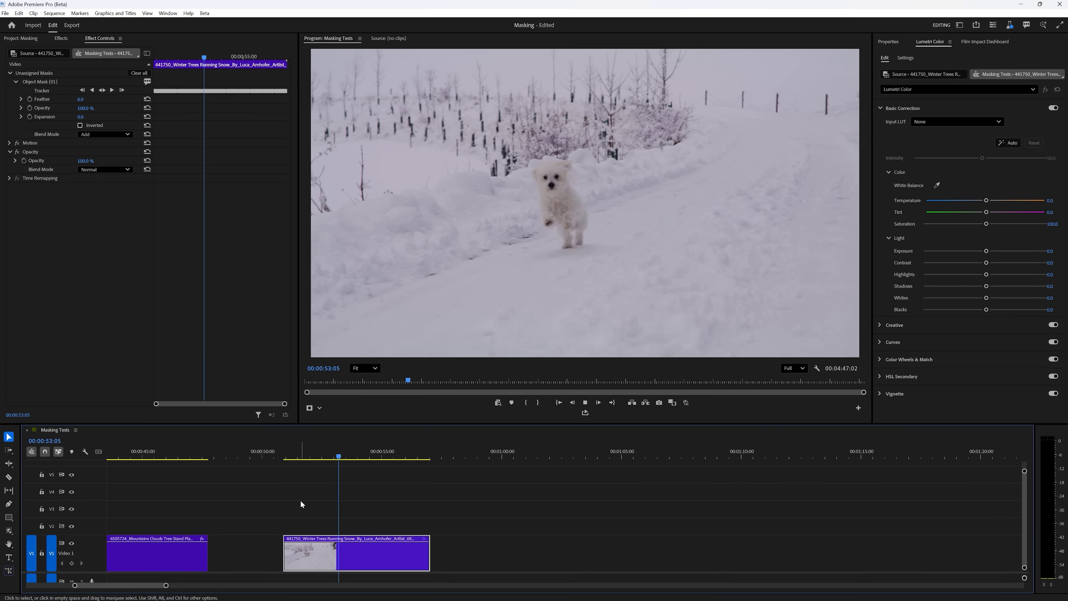
drag(358, 460, 344, 461)
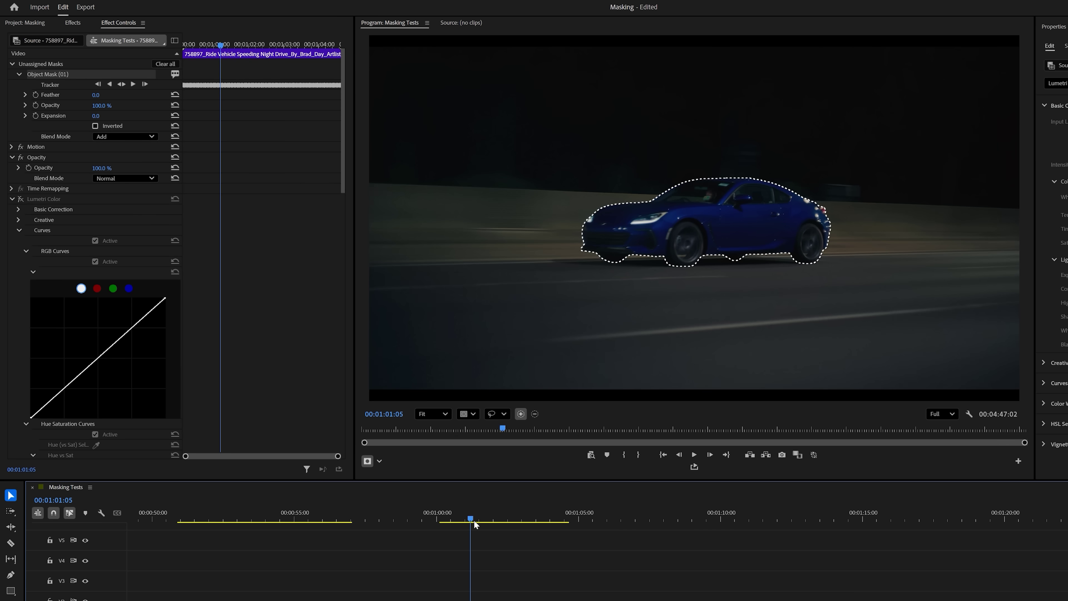
Assign the car's Object Mask (01) to the Lumetri Color effect of the night drive clip
drag(474, 521, 521, 523)
drag(47, 74, 21, 128)
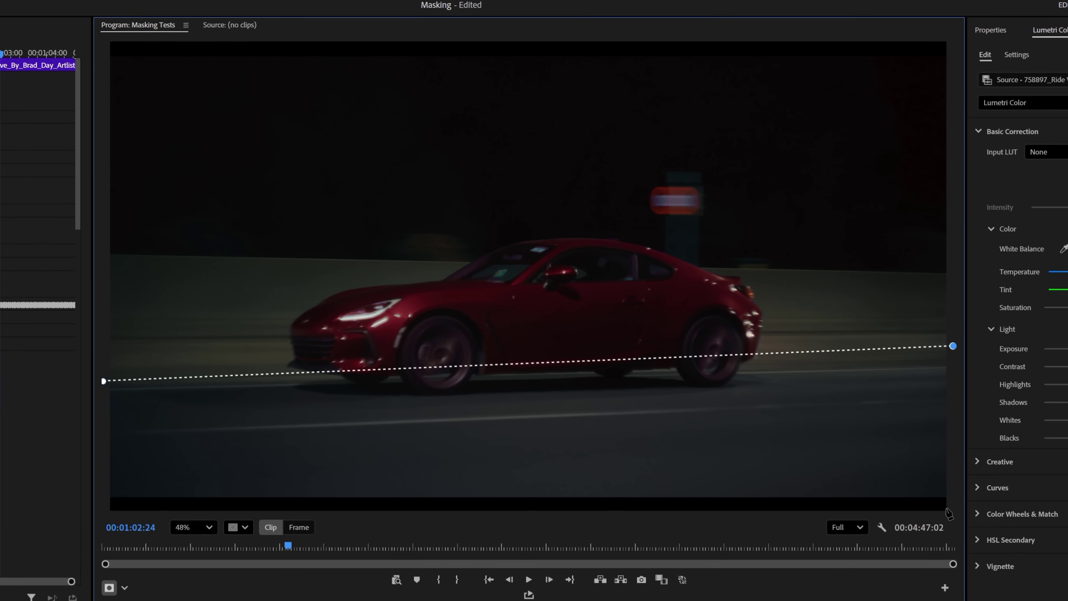
Draw a pen mask over the road and grade it with exposure 0.7, contrast 8, highlights 21 and whites 25
click(108, 509)
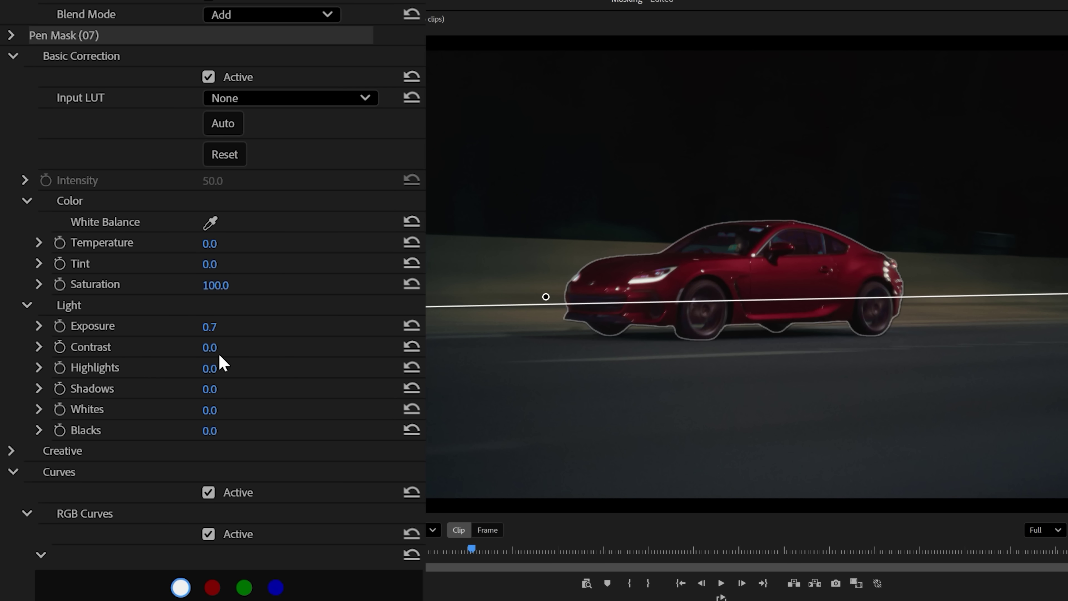
drag(220, 353, 223, 353)
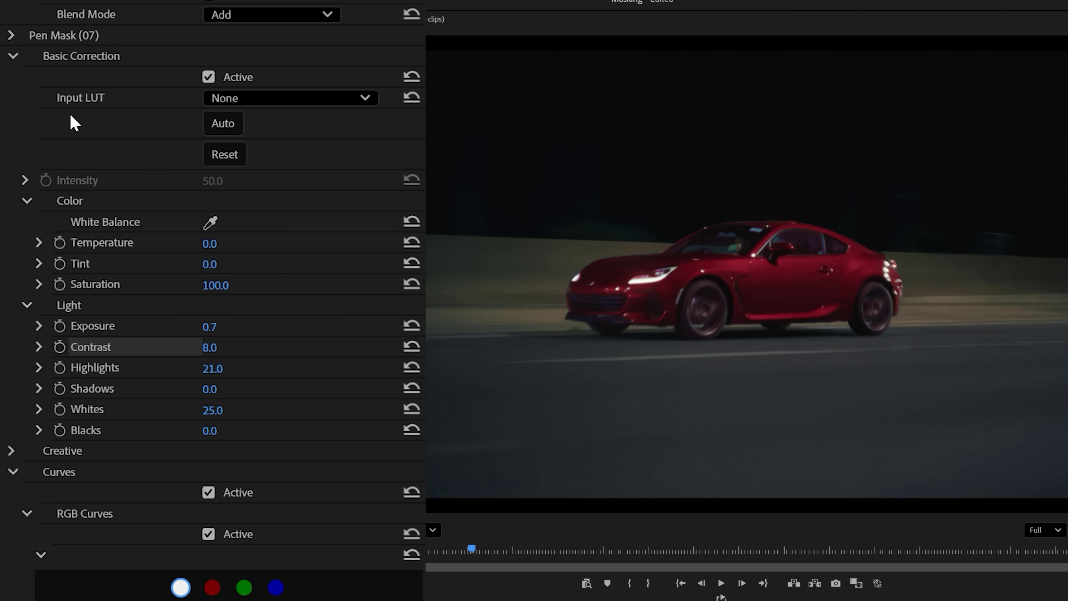
Paste the car's object mask into the second Lumetri Color effect below the pen mask and set its blend mode to Subtract
scroll(74, 123, up, 10)
click(18, 52)
click(84, 76)
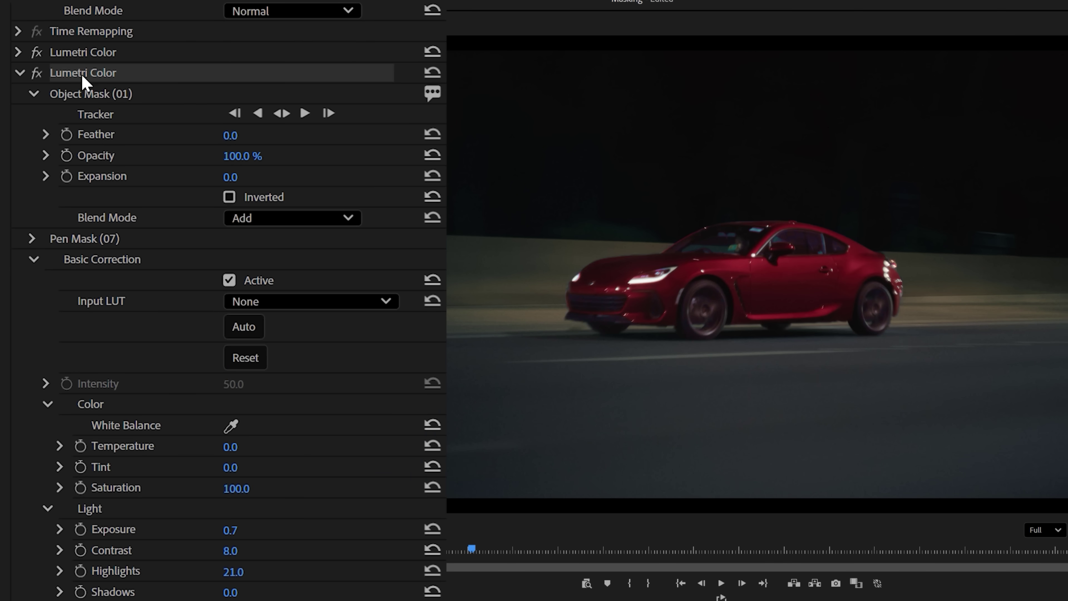
key(ctrl+v)
click(274, 382)
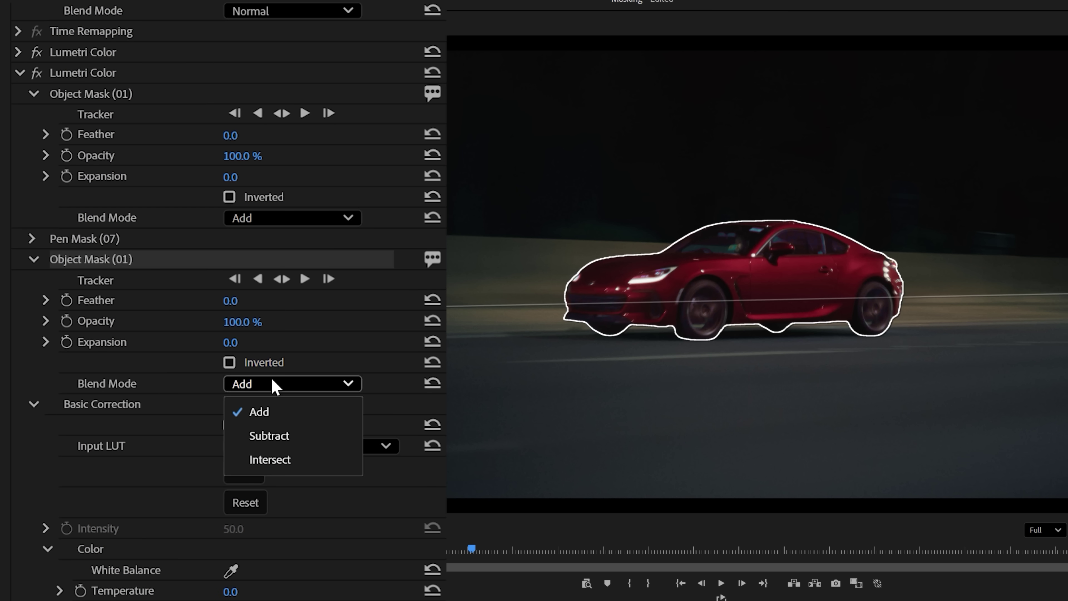
click(273, 446)
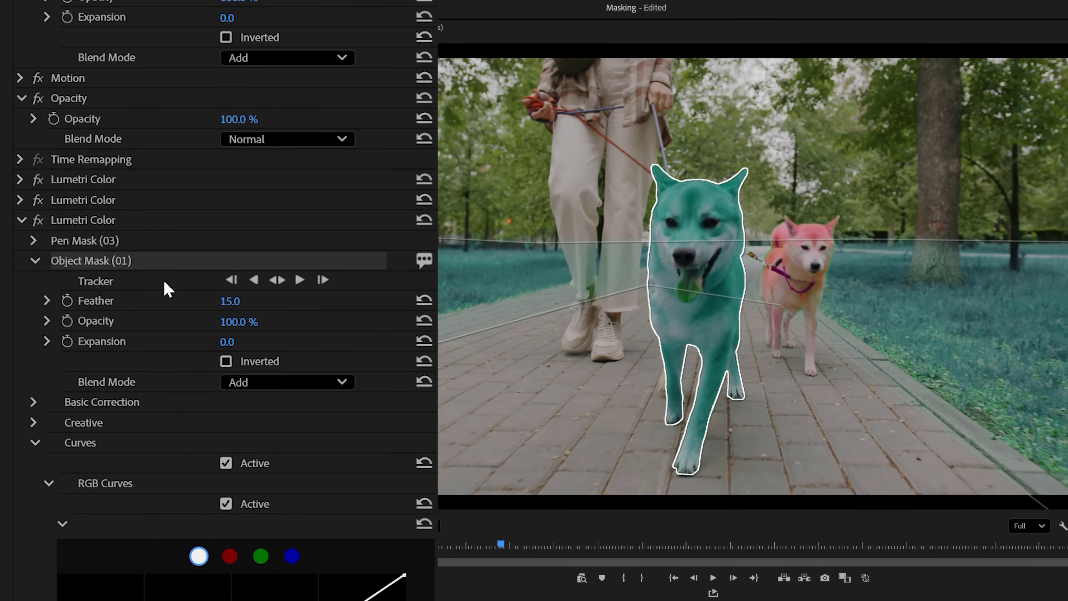
Set the blend mode of the front dog's Object Mask (01) to Subtract in the third Lumetri Color effect
scroll(253, 370, down, 3)
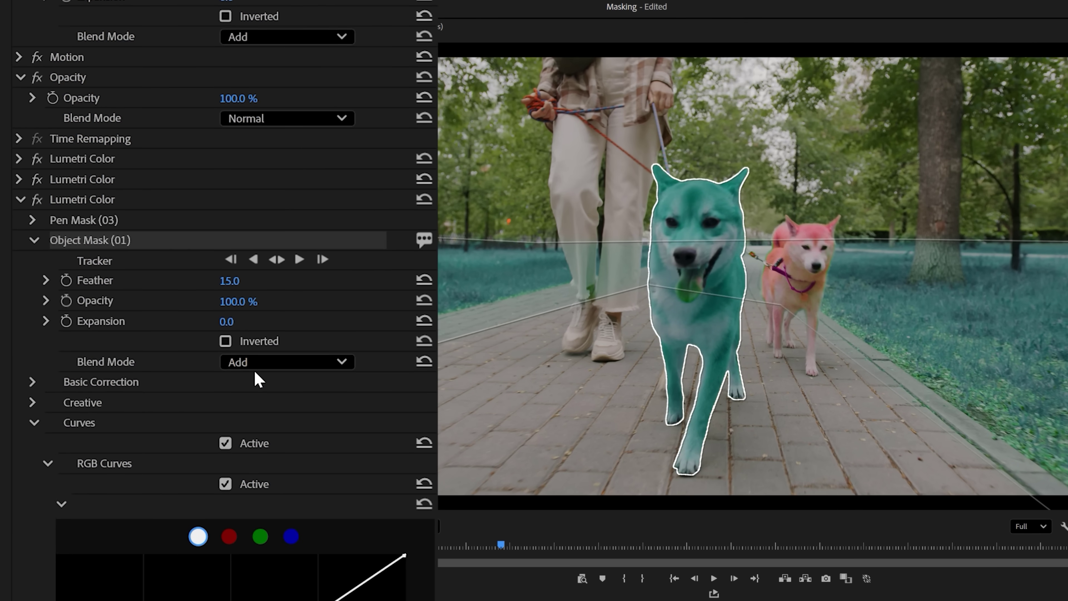
click(262, 346)
click(264, 395)
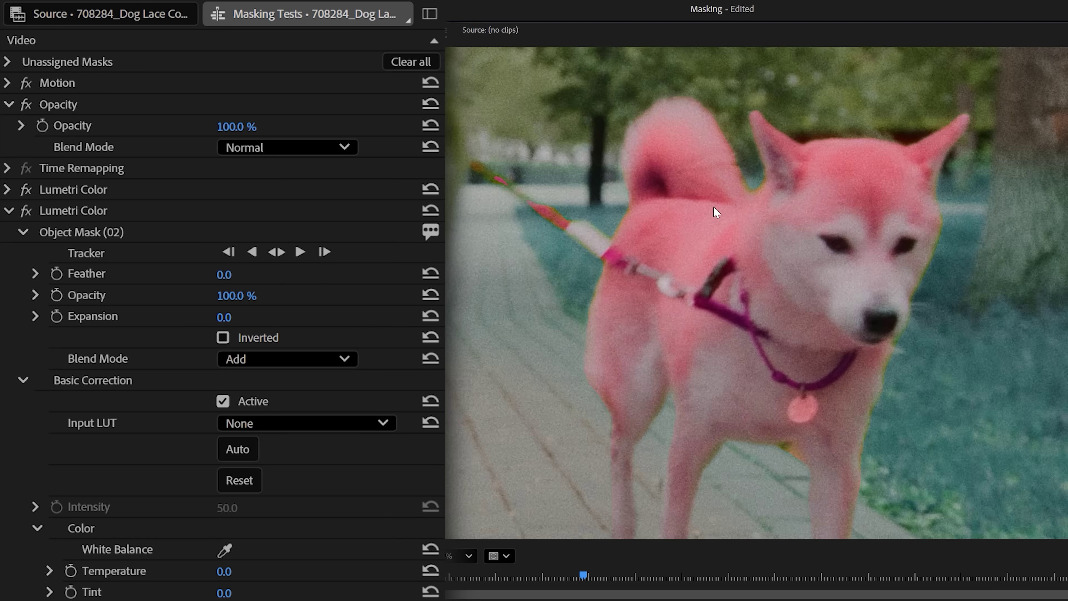
Adjust the expansion of the pink dog's Object Mask (02)
drag(226, 318, 225, 318)
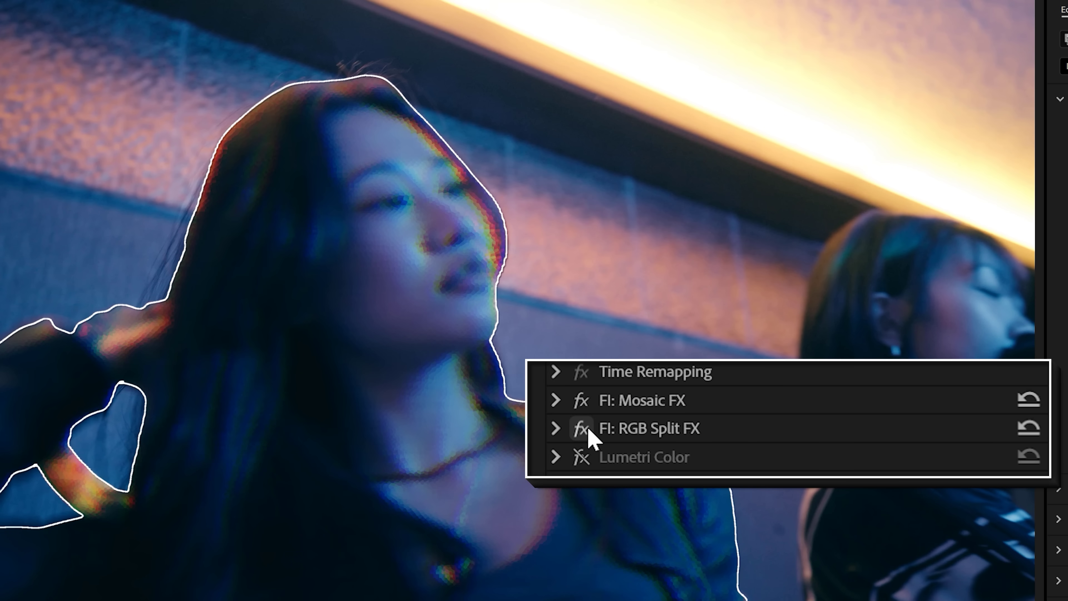
Turn on the Lumetri Color effect beneath RGB Split FX on the masked woman's clip
click(588, 459)
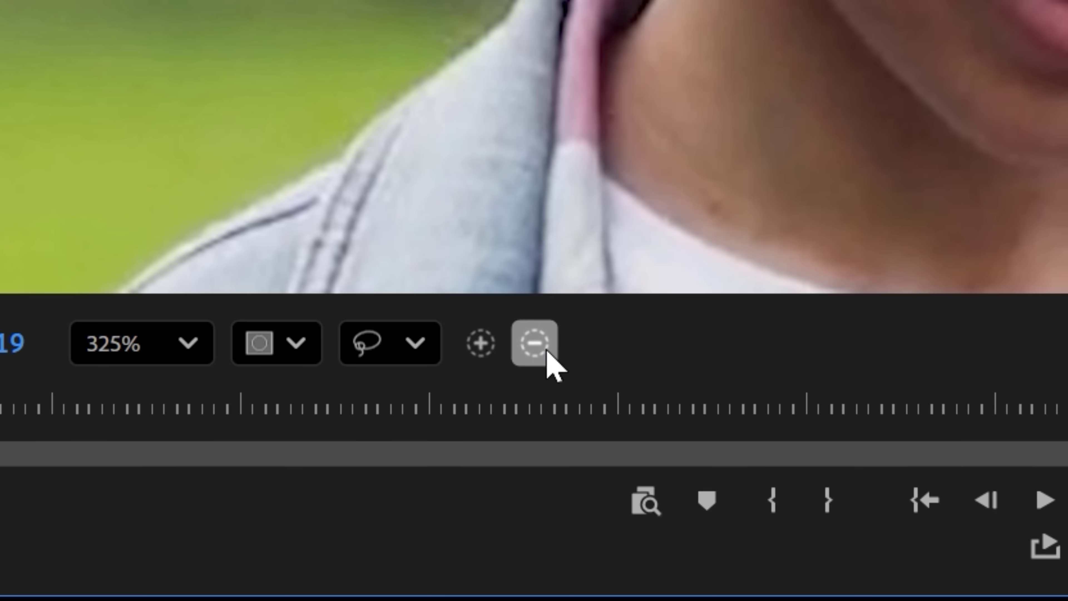
Switch the object mask to subtract mode and remove an excess area by the denim jacket
click(537, 346)
mouse_move(402, 276)
mouse_down()
mouse_move(353, 202)
mouse_move(342, 351)
mouse_move(417, 358)
mouse_move(402, 282)
mouse_up()
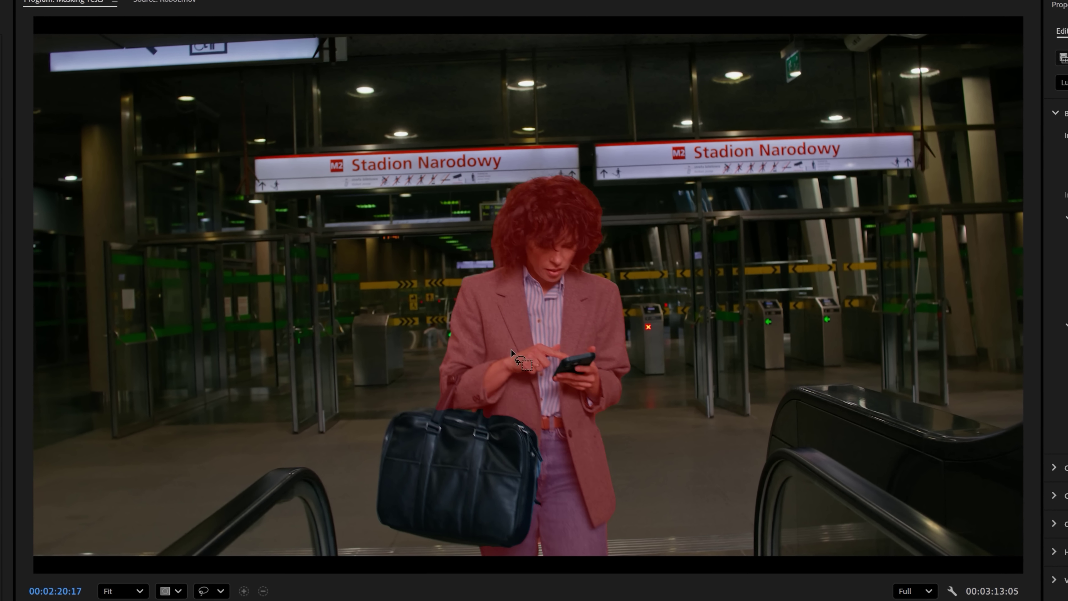
Create an object mask of the woman in the station clip and enable both of the clip's Lumetri Color effects
click(574, 374)
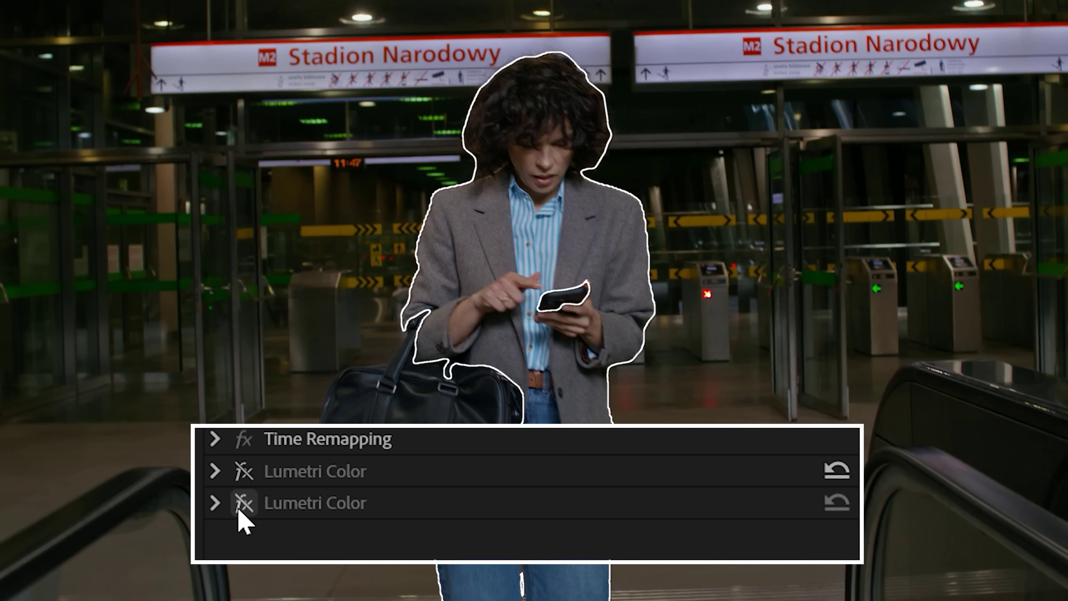
click(243, 471)
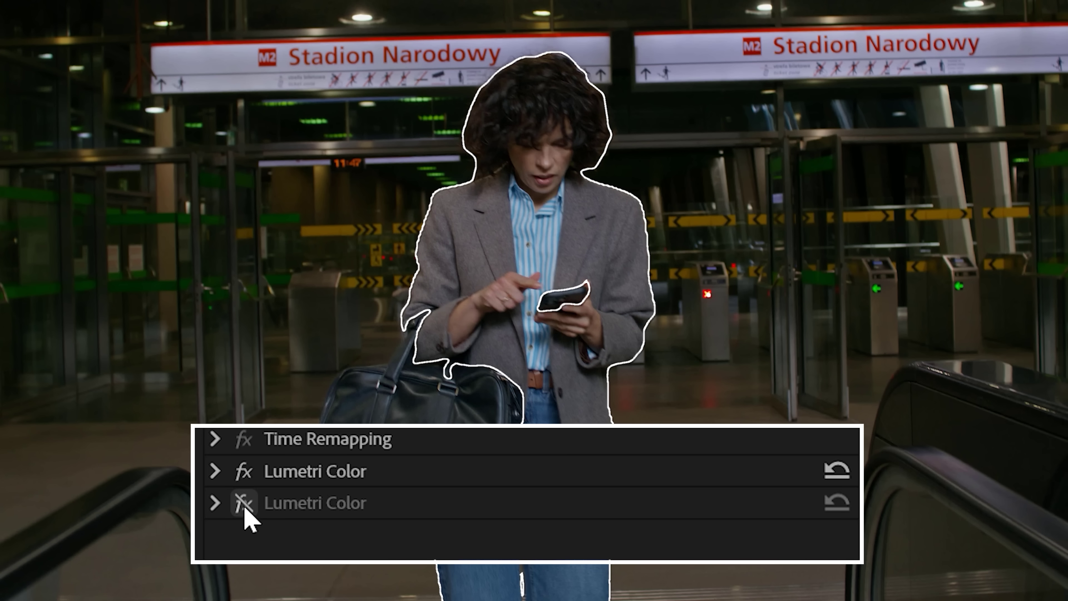
click(244, 504)
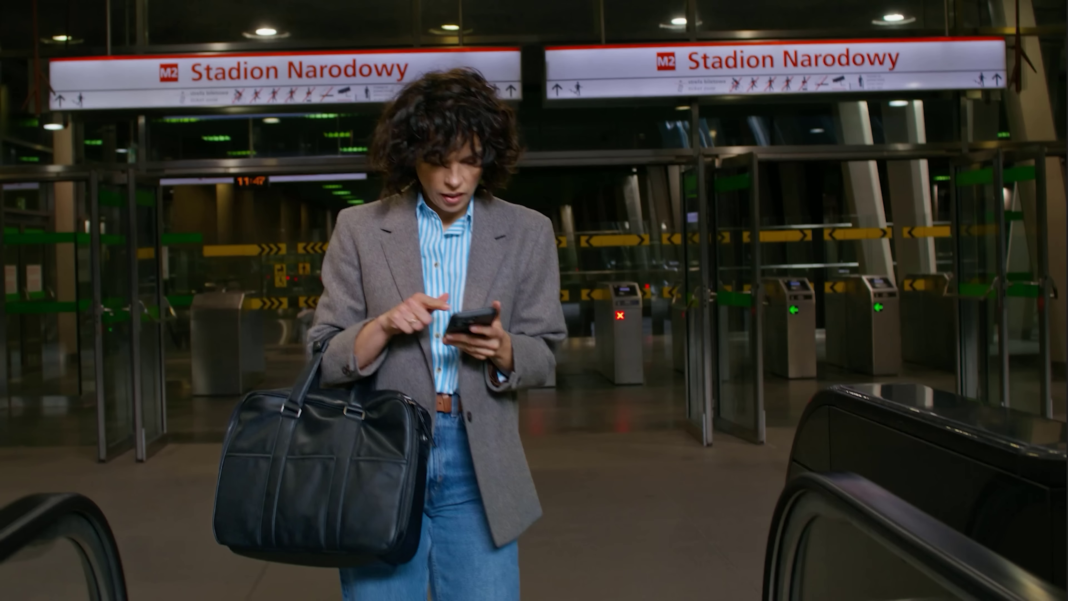
Enable the Blur FX effect on the masked station signs
click(334, 526)
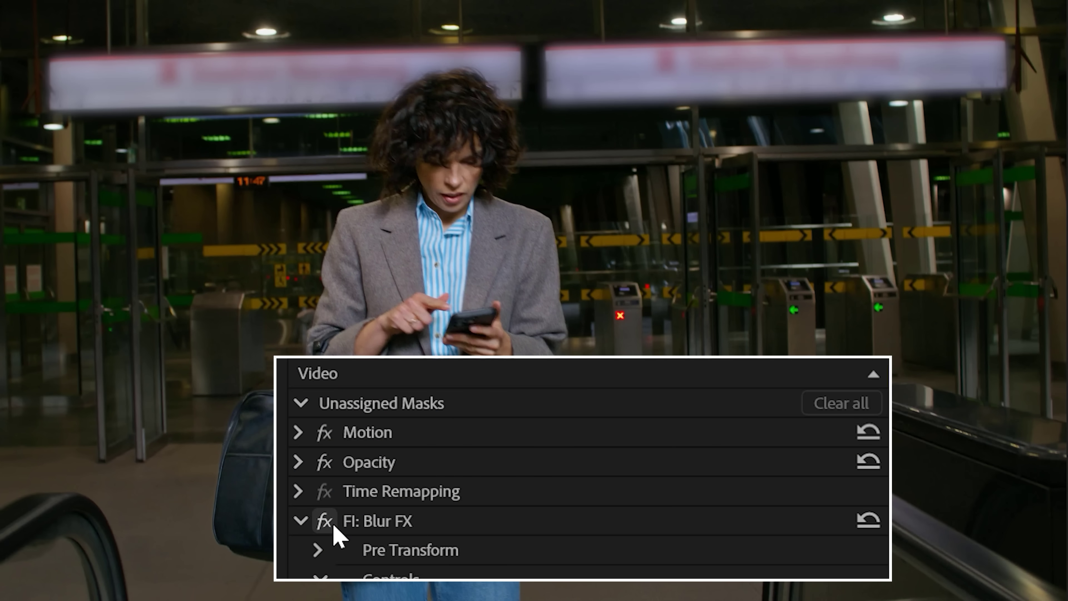